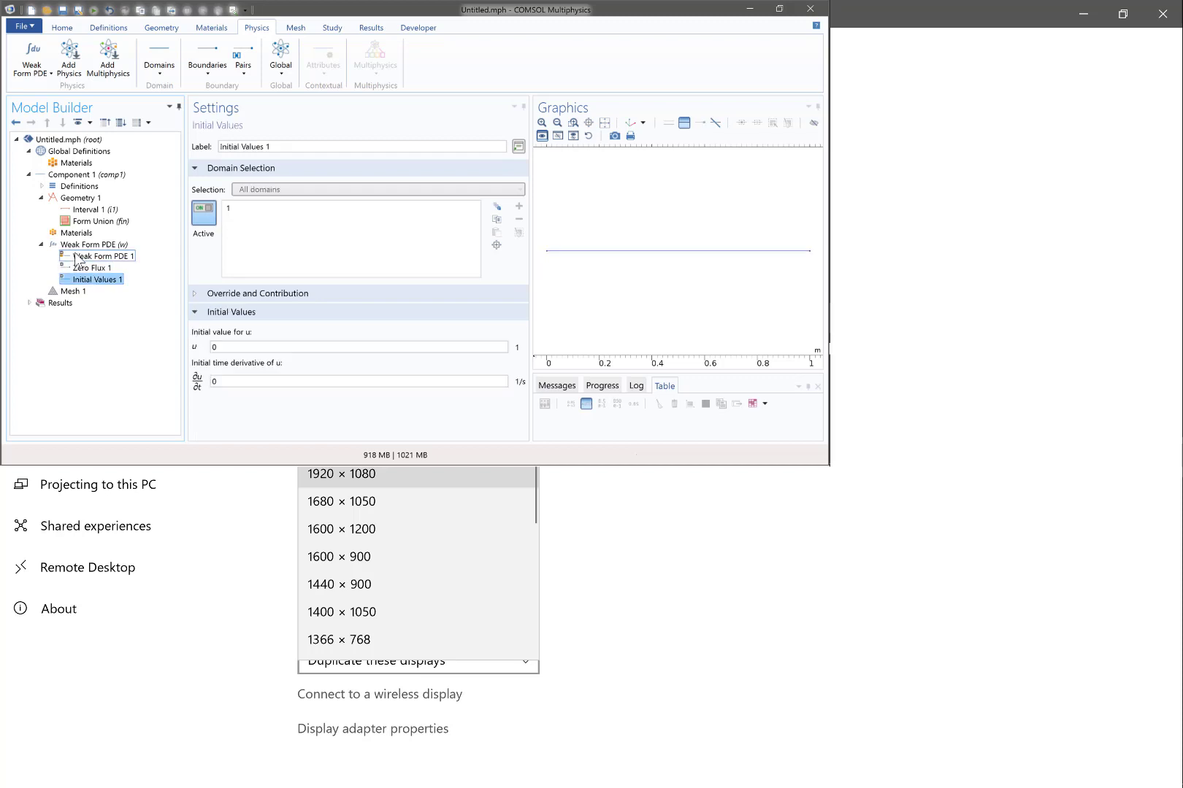
Step: Open the settings of Weak Form PDE 1 and compare its weak expression with the handwritten derivation in the lecture notes
{"action": "key", "text": "Up"}
{"action": "key", "text": "Up"}
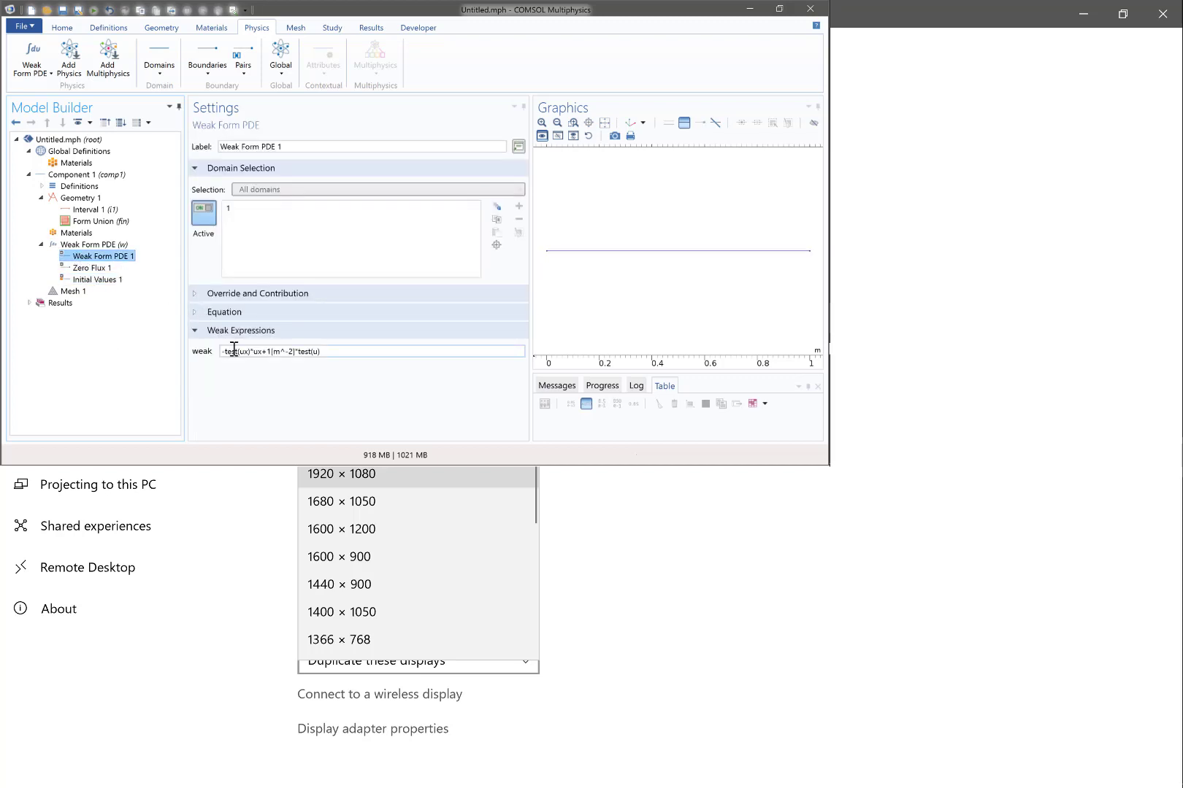
{"action": "left_click", "coordinate": [350, 350]}
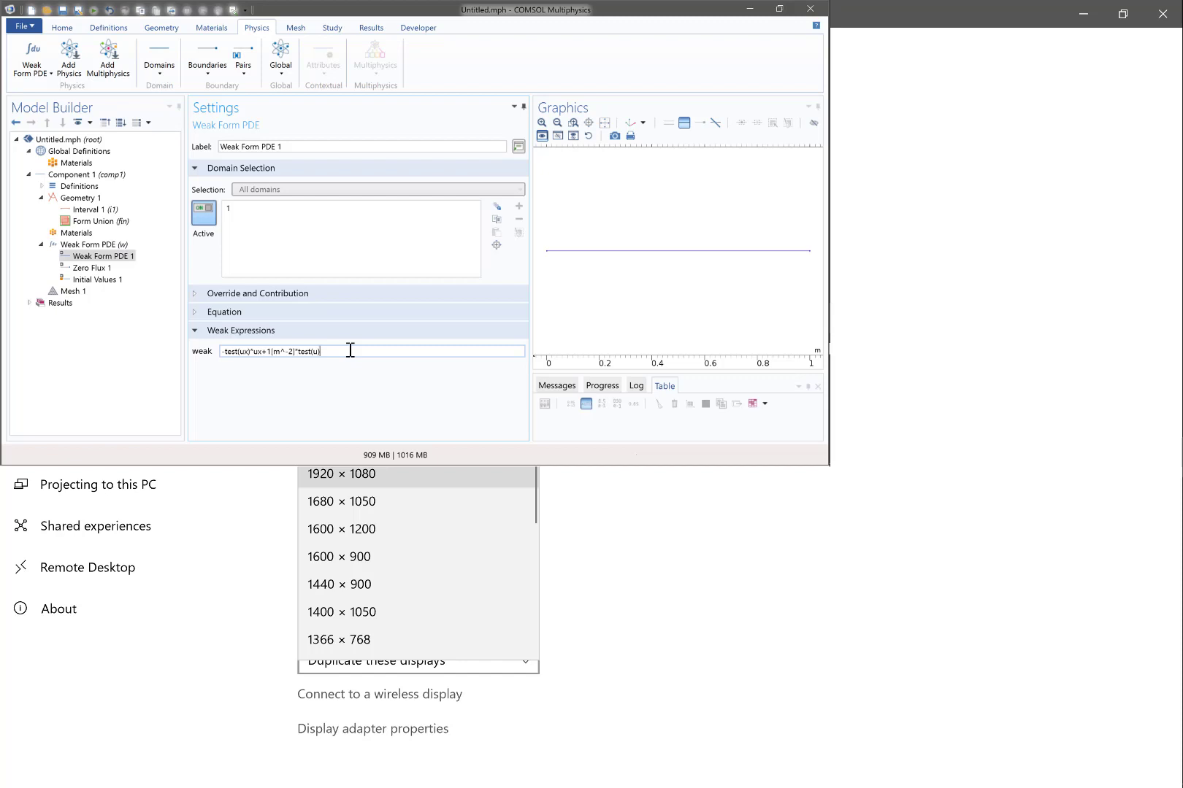
{"action": "key", "text": "alt+Tab"}
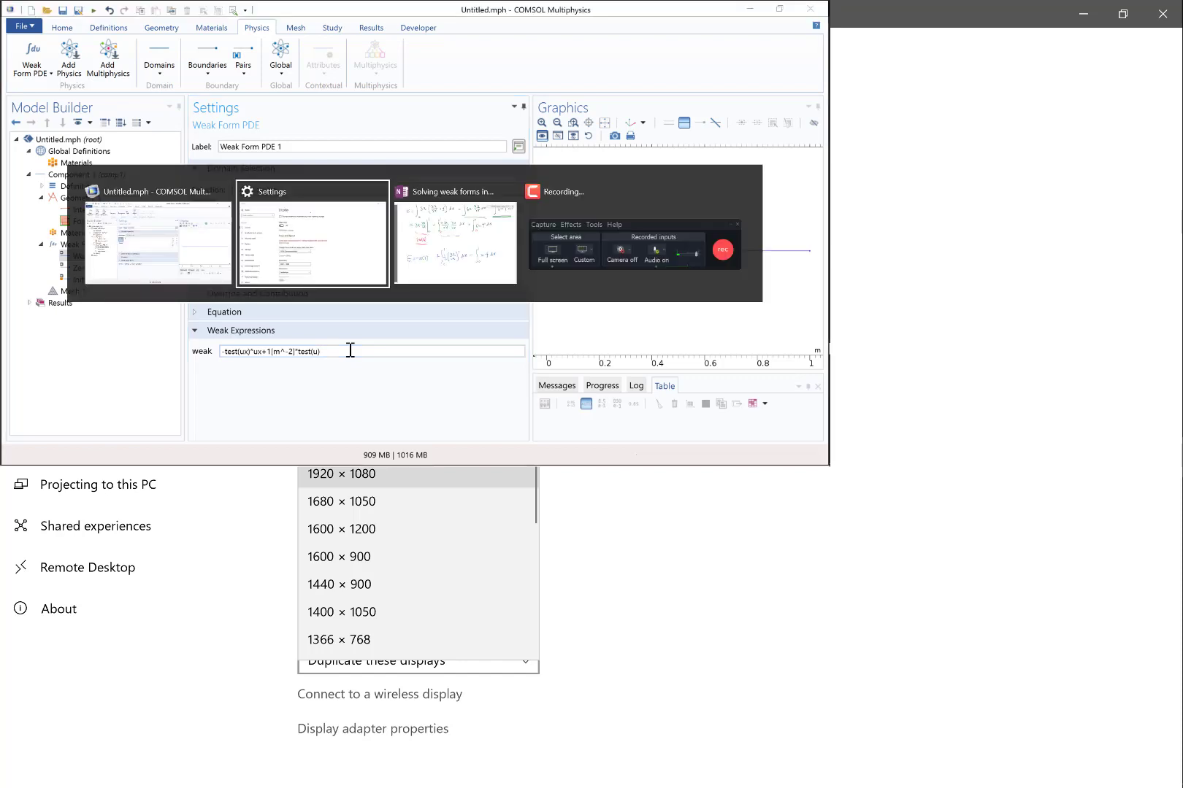
{"action": "key", "text": "alt+Tab"}
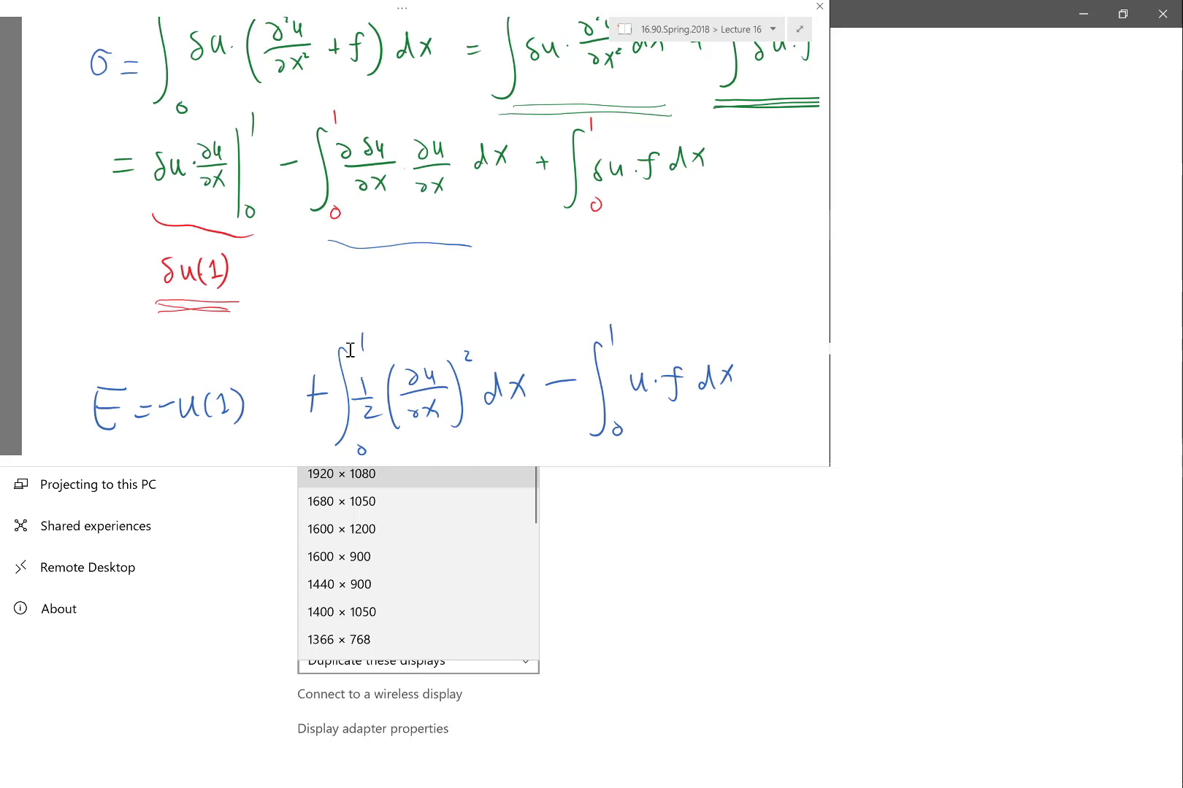
{"action": "key", "text": "alt+Tab"}
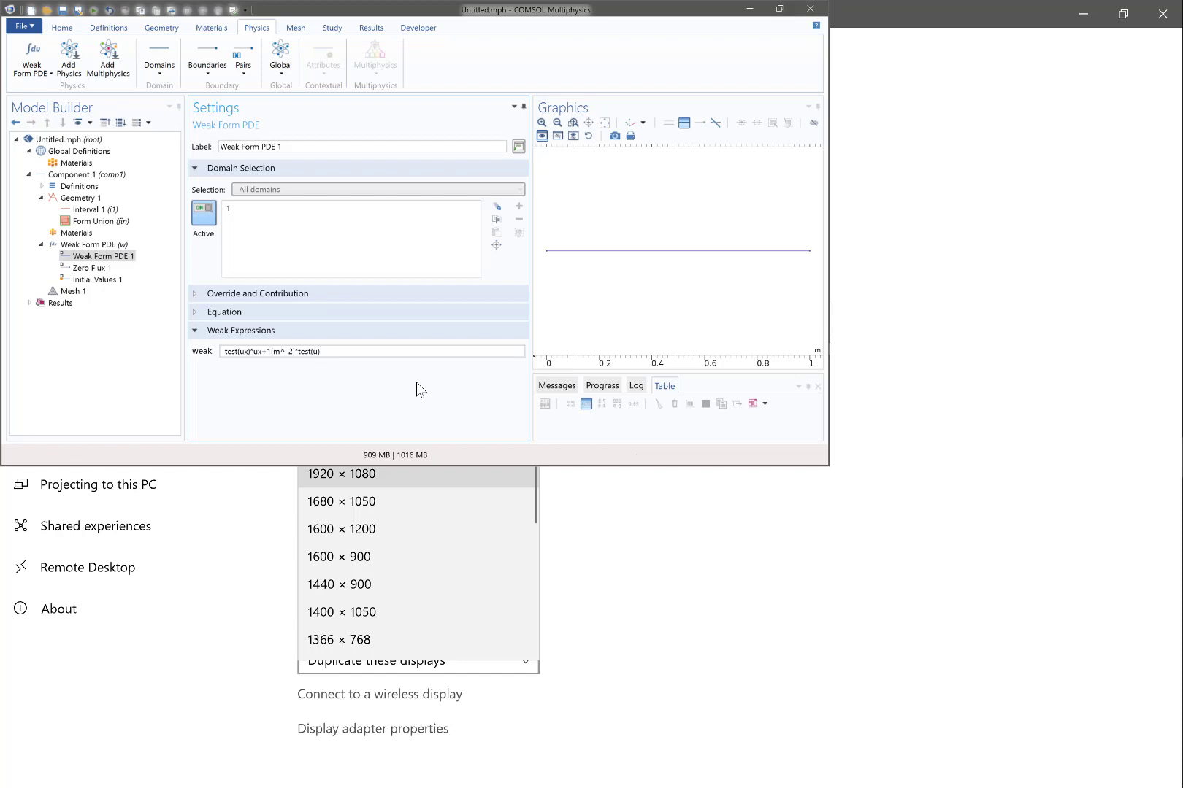
{"action": "key", "text": "Left"}
{"action": "key", "text": "Left"}
{"action": "key", "text": "Left"}
{"action": "key", "text": "Left"}
{"action": "key", "text": "Left"}
{"action": "key", "text": "Left"}
{"action": "key", "text": "Left"}
{"action": "key", "text": "Left"}
{"action": "key", "text": "shift+Left"}
{"action": "key", "text": "shift+Left"}
{"action": "key", "text": "shift+Left"}
{"action": "key", "text": "shift+Left"}
{"action": "key", "text": "shift+Left"}
{"action": "key", "text": "shift+Left"}
{"action": "key", "text": "BackSpace"}
{"action": "key", "text": "ctrl+z"}
Step: Check the source term of the weak expression against the lecture notes' derivation
{"action": "key", "text": "alt+Tab"}
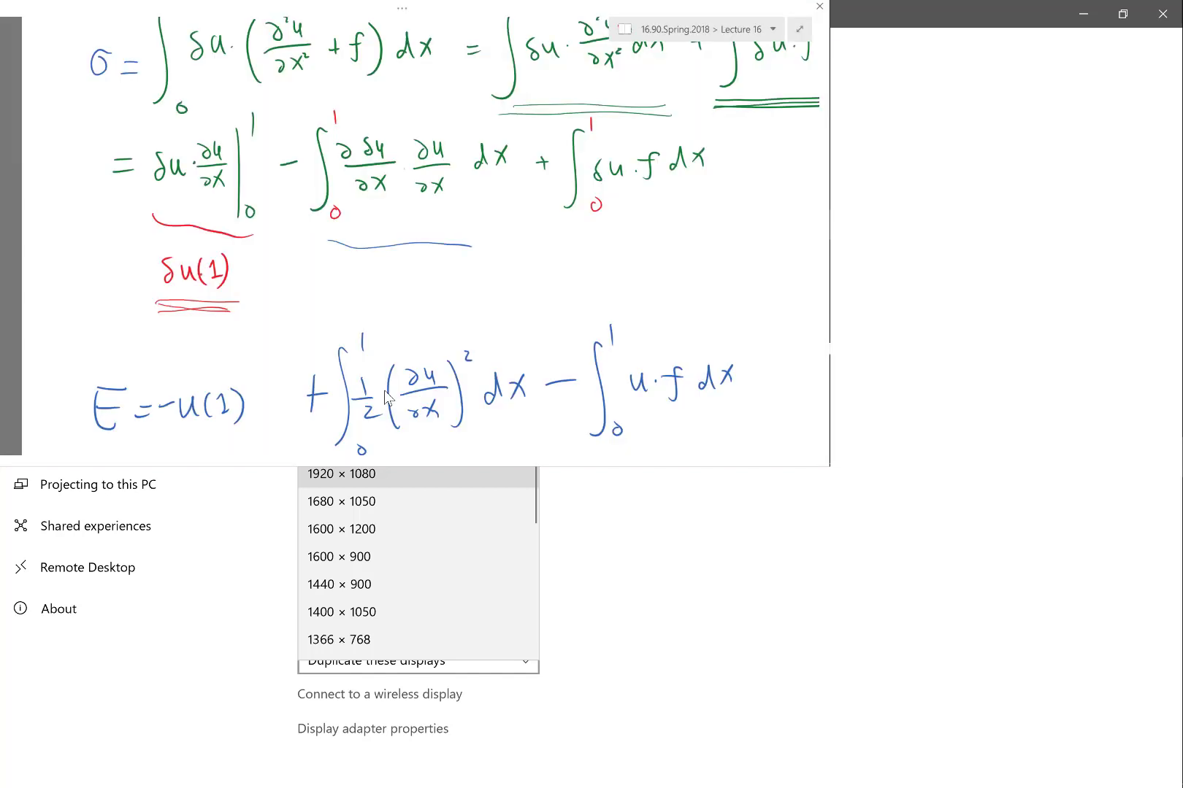
{"action": "key", "text": "alt+Tab"}
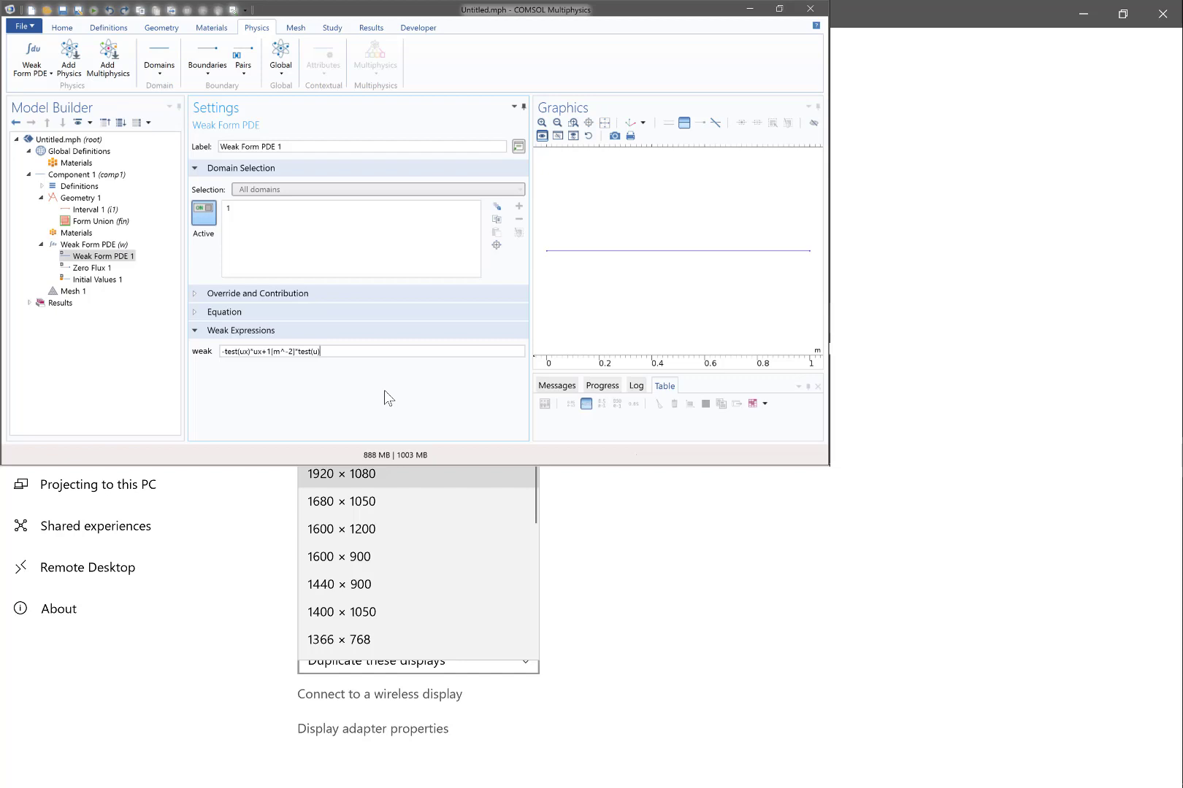
{"action": "key", "text": "alt+Tab"}
Step: Add a Stationary preset study to the model
{"action": "left_click", "coordinate": [333, 30]}
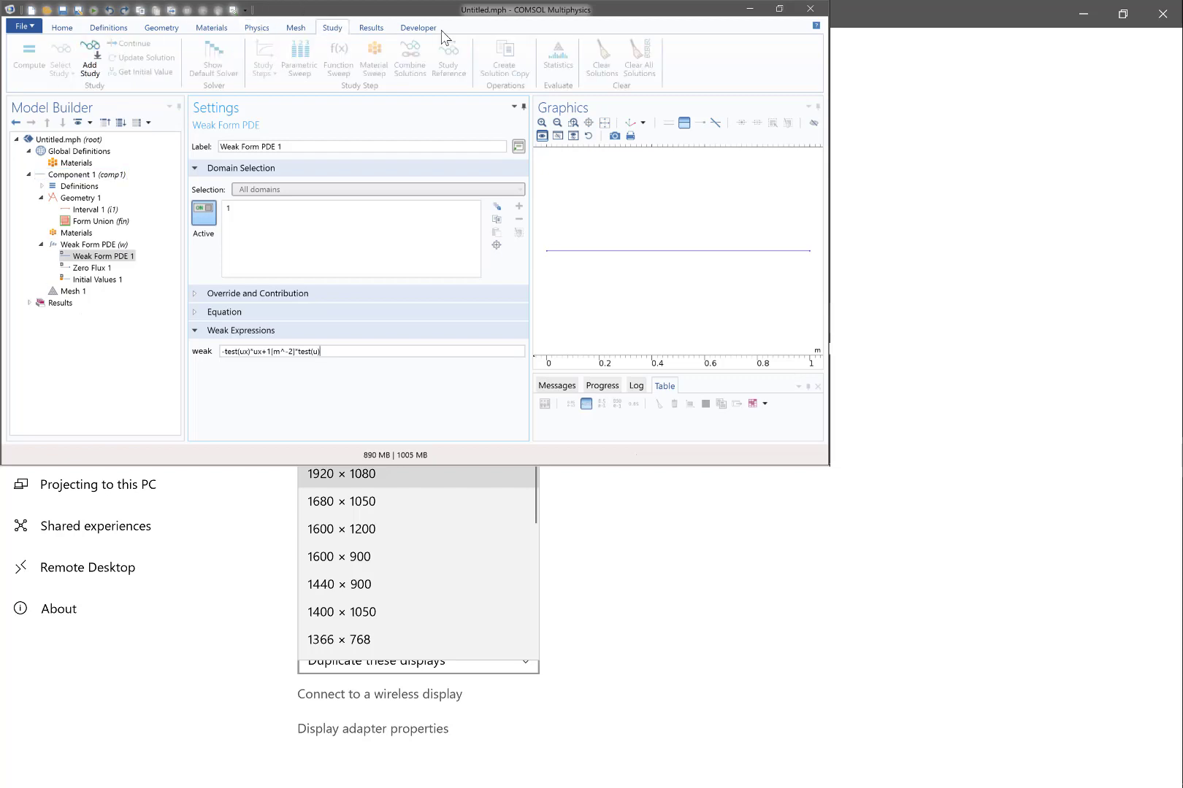
{"action": "left_click", "coordinate": [92, 60]}
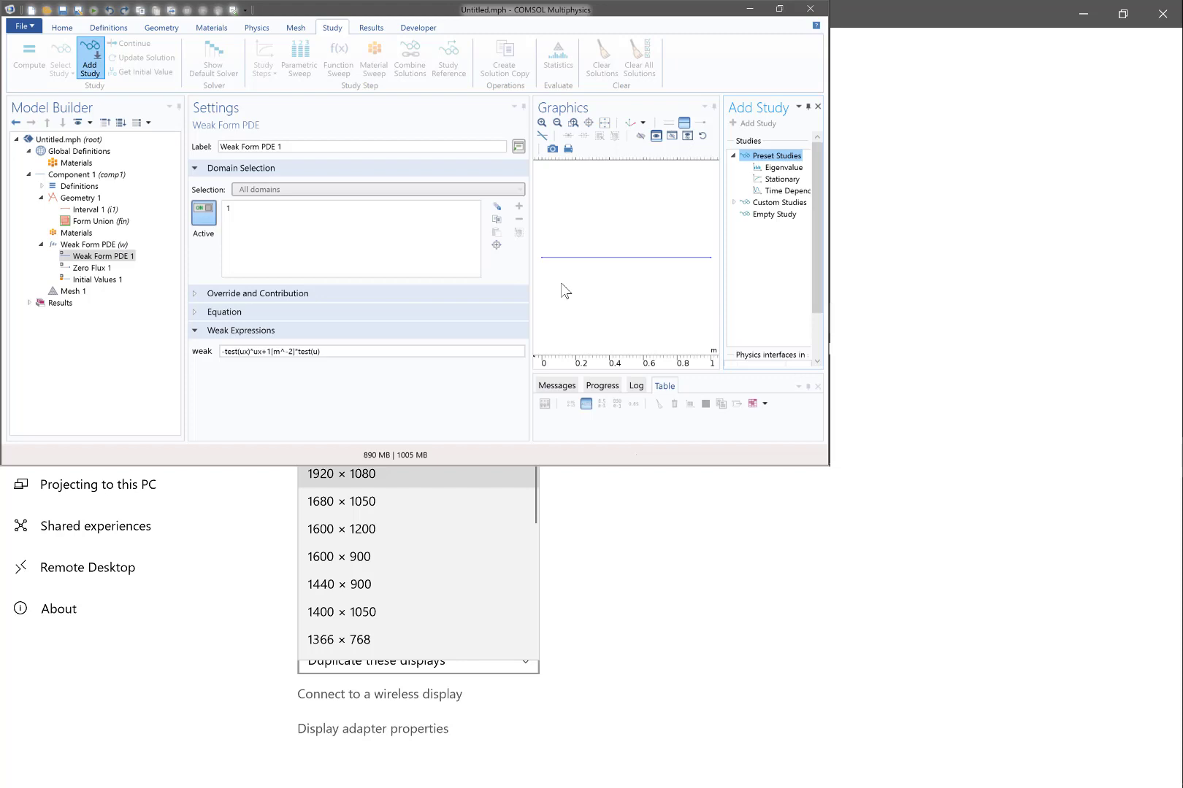
{"action": "left_click", "coordinate": [782, 179]}
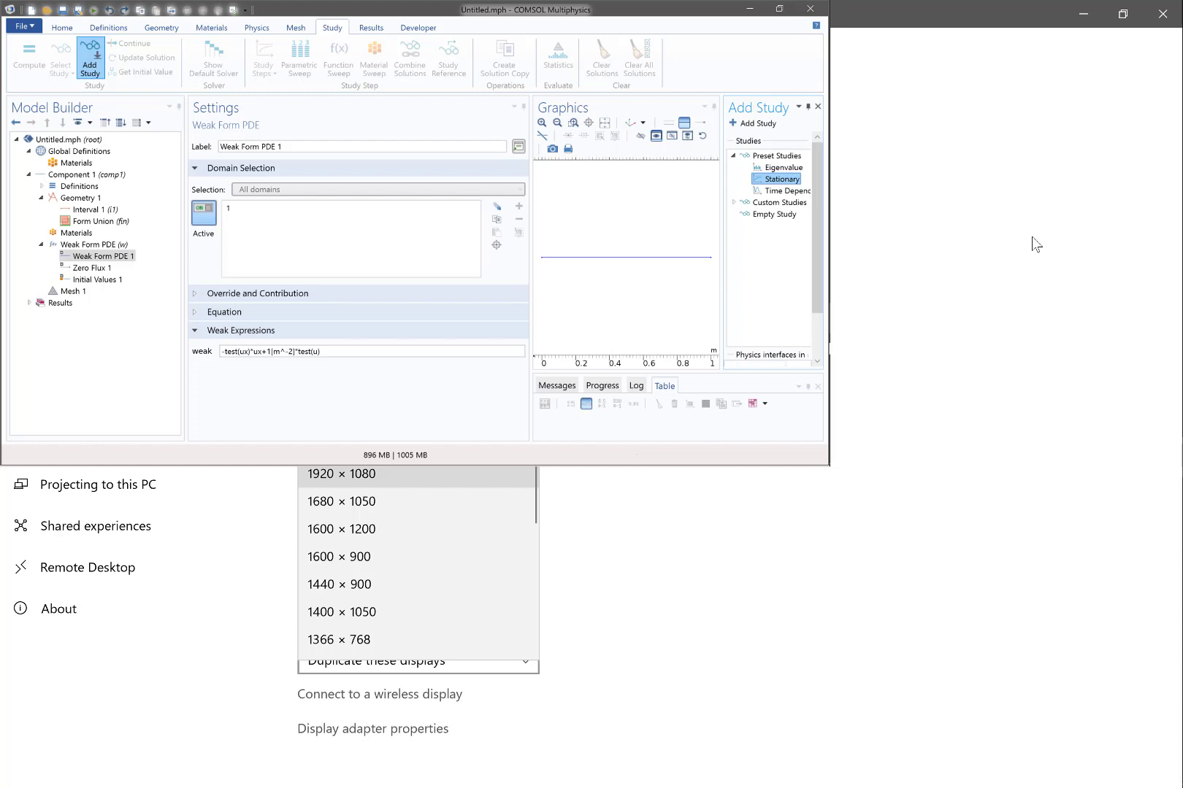
{"action": "left_click", "coordinate": [752, 123]}
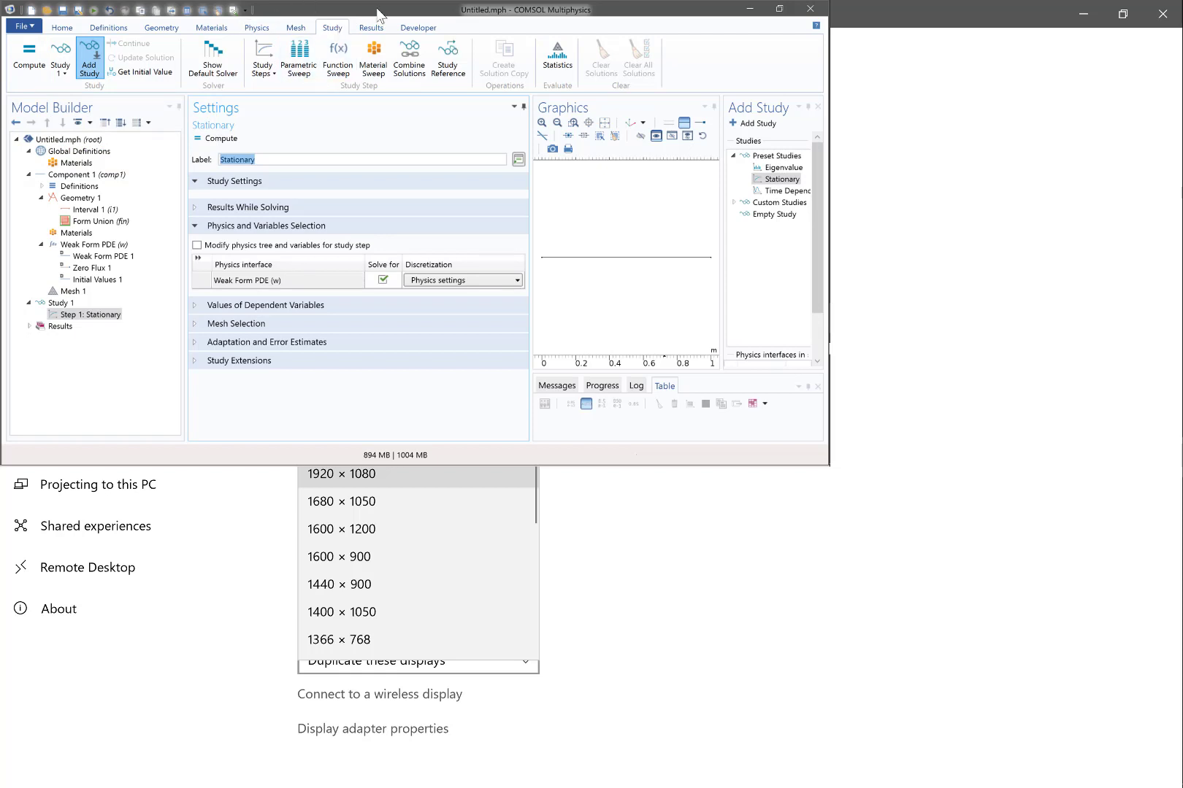
Step: Try to compute the stationary study for the Weak Form PDE and dismiss the dialog it raises
{"action": "left_click", "coordinate": [88, 245]}
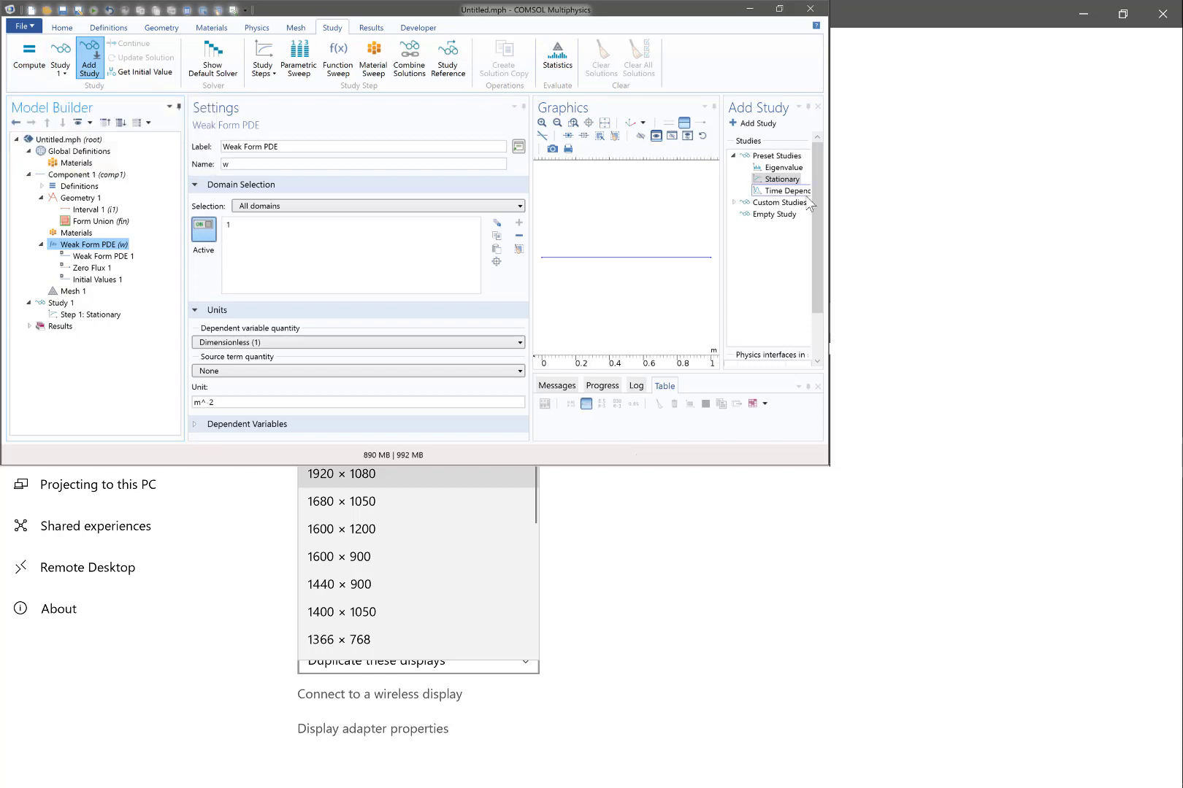
{"action": "left_click", "coordinate": [774, 181]}
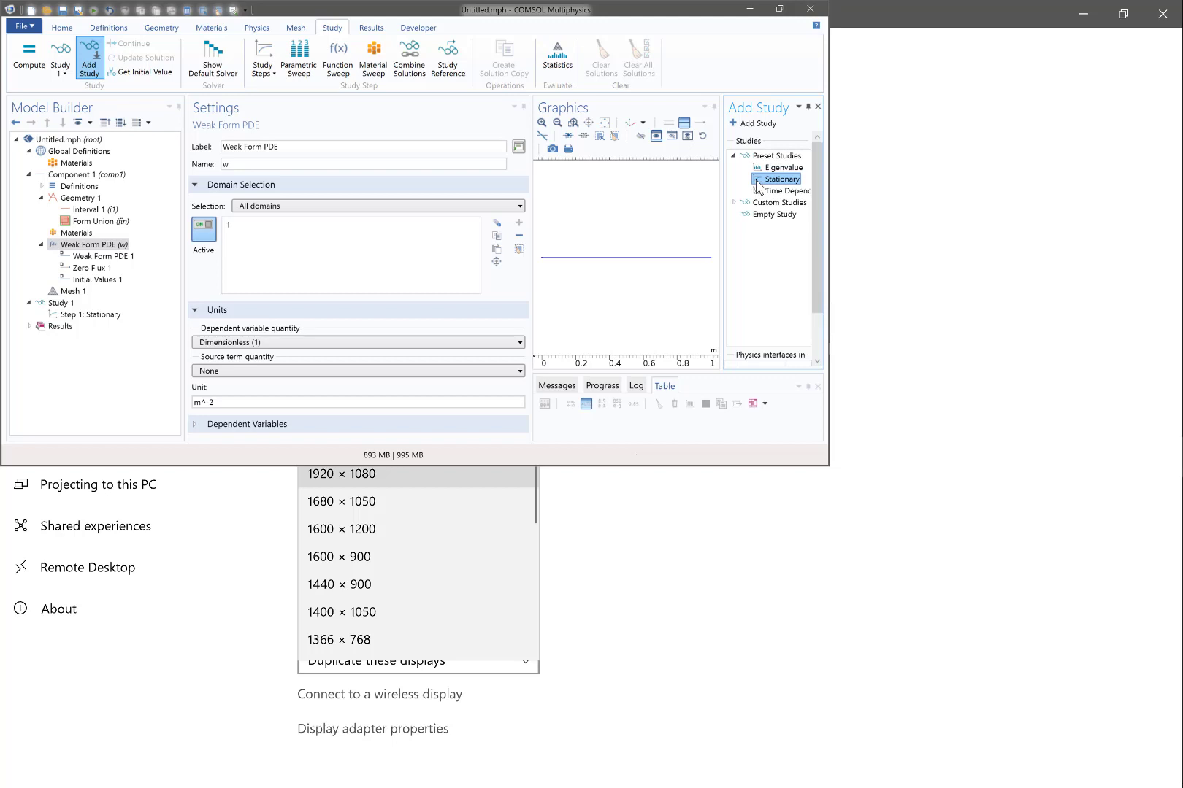
{"action": "left_click", "coordinate": [19, 67]}
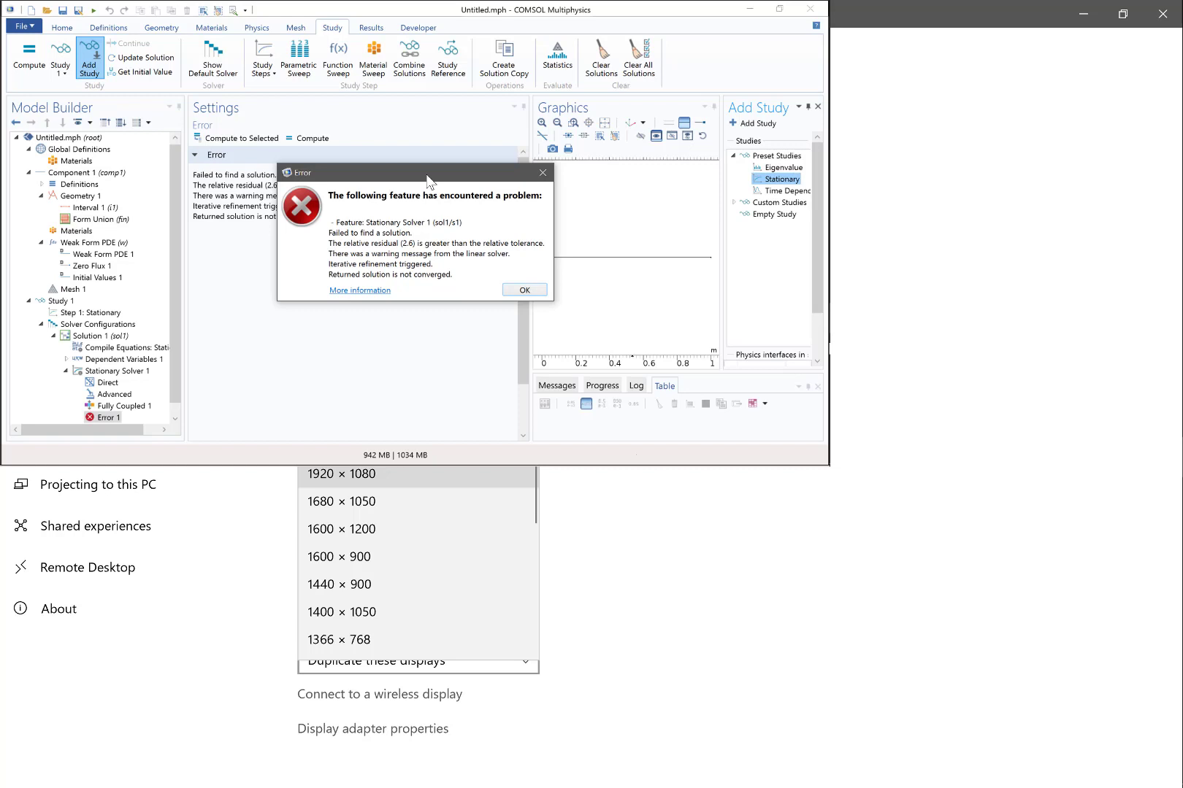
{"action": "left_click", "coordinate": [539, 171]}
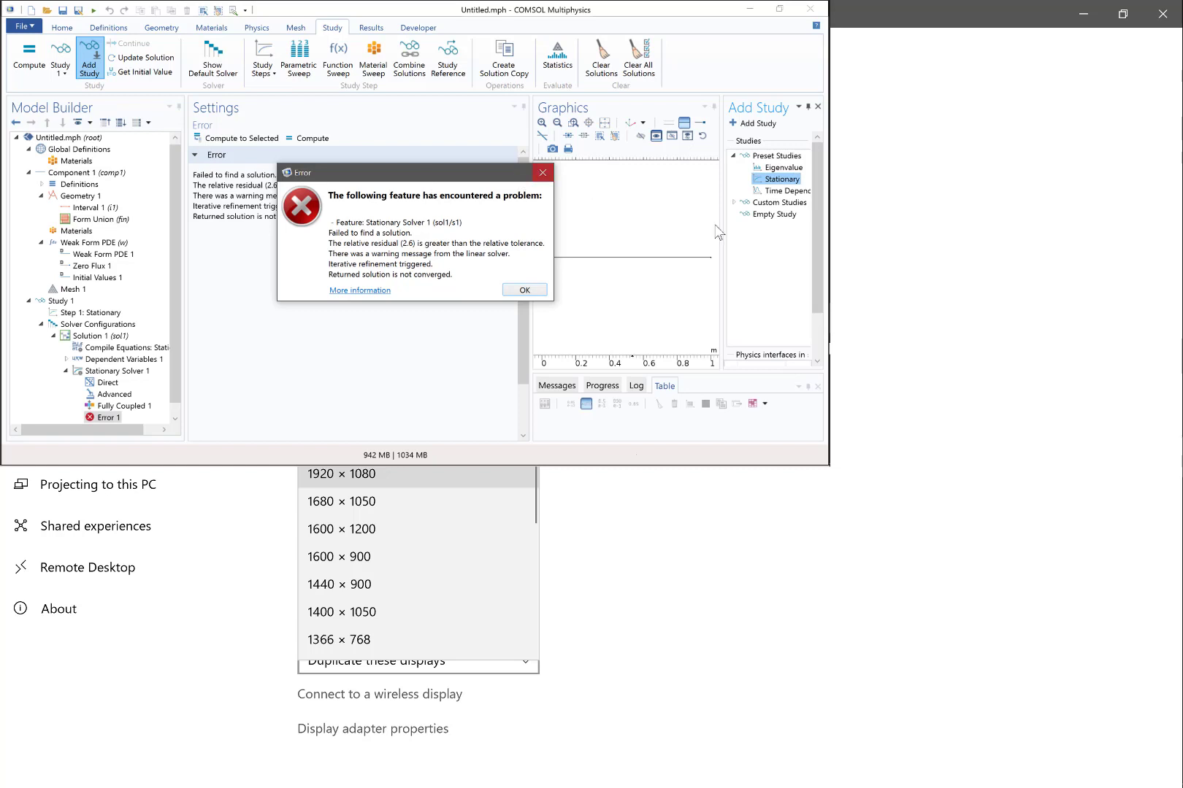
{"action": "left_click", "coordinate": [353, 260]}
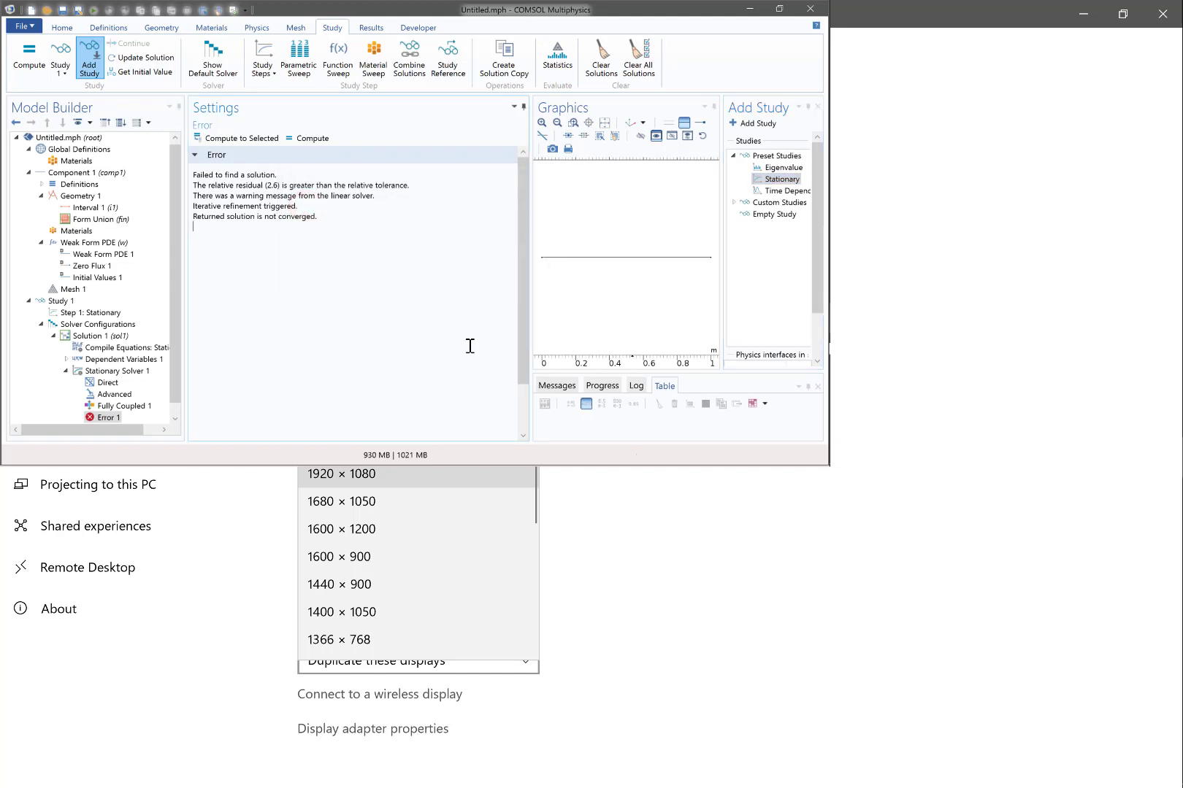
Step: Review the boundary term in the lecture notes and the weak expression of Weak Form PDE 1
{"action": "key", "text": "alt+Tab"}
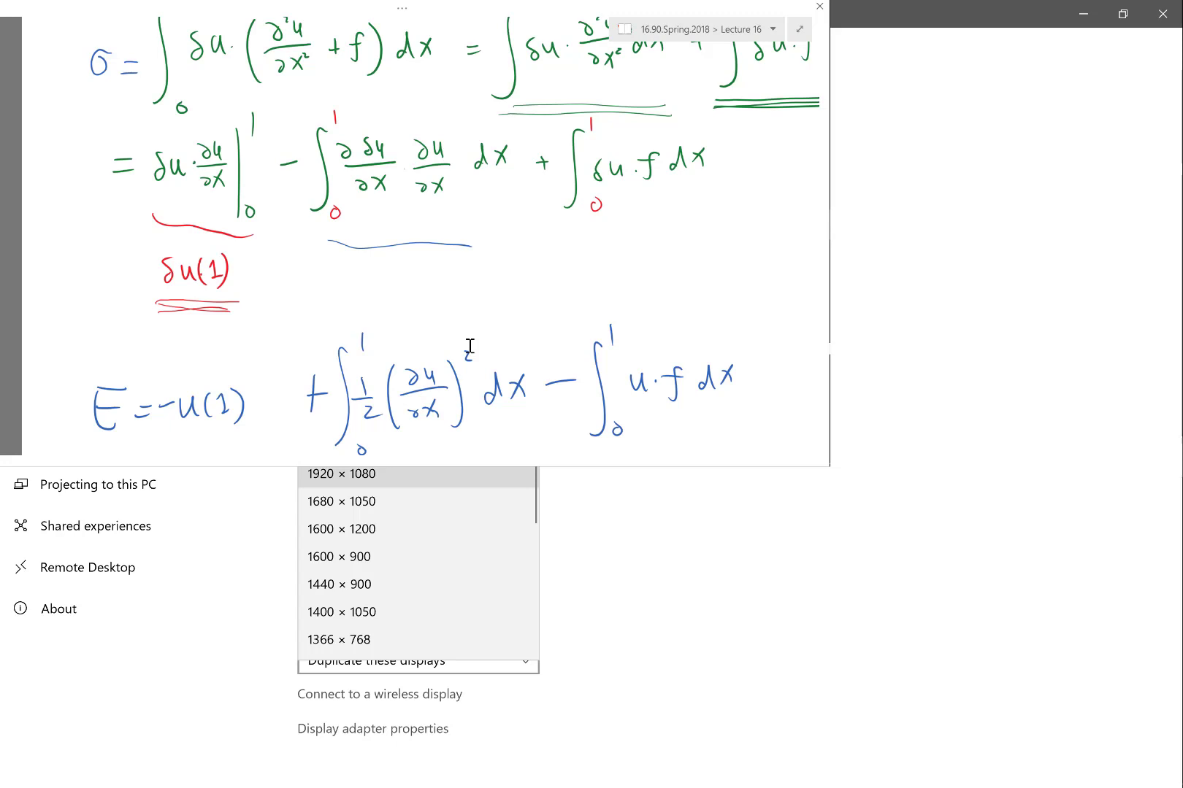
{"action": "key", "text": "alt+Tab"}
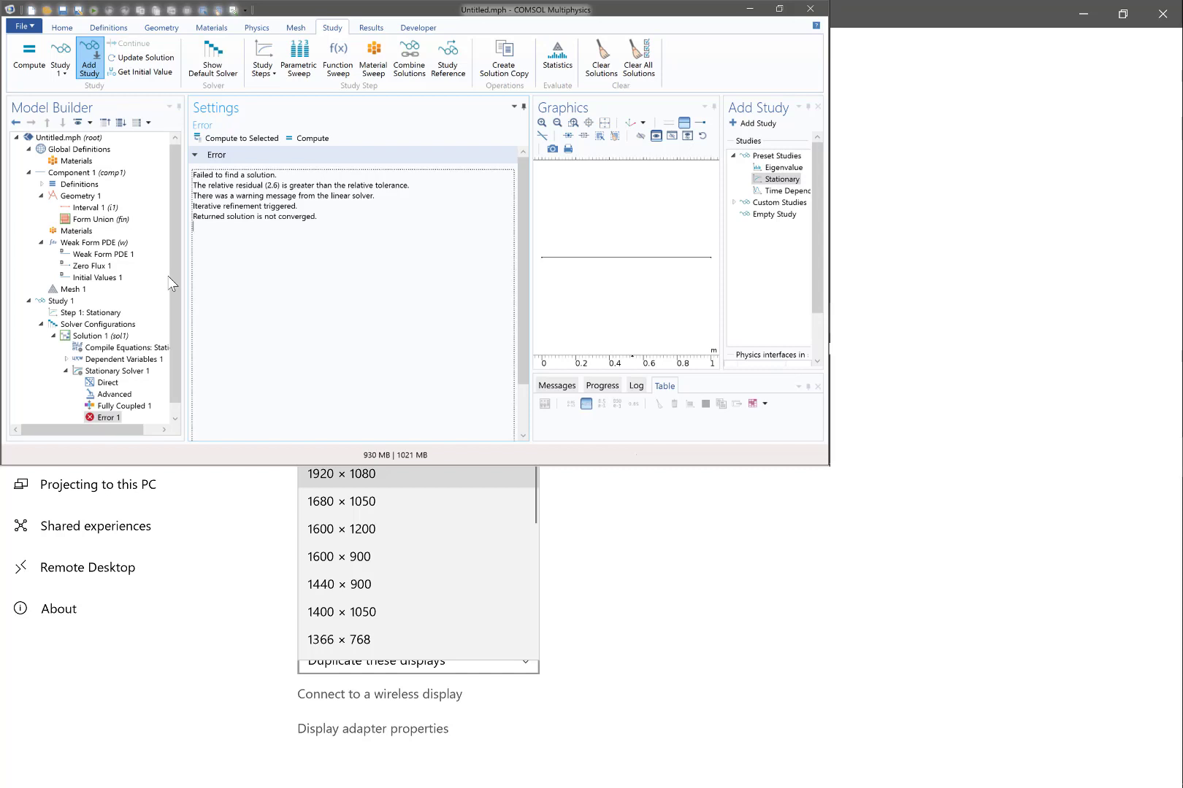
{"action": "left_click", "coordinate": [92, 243]}
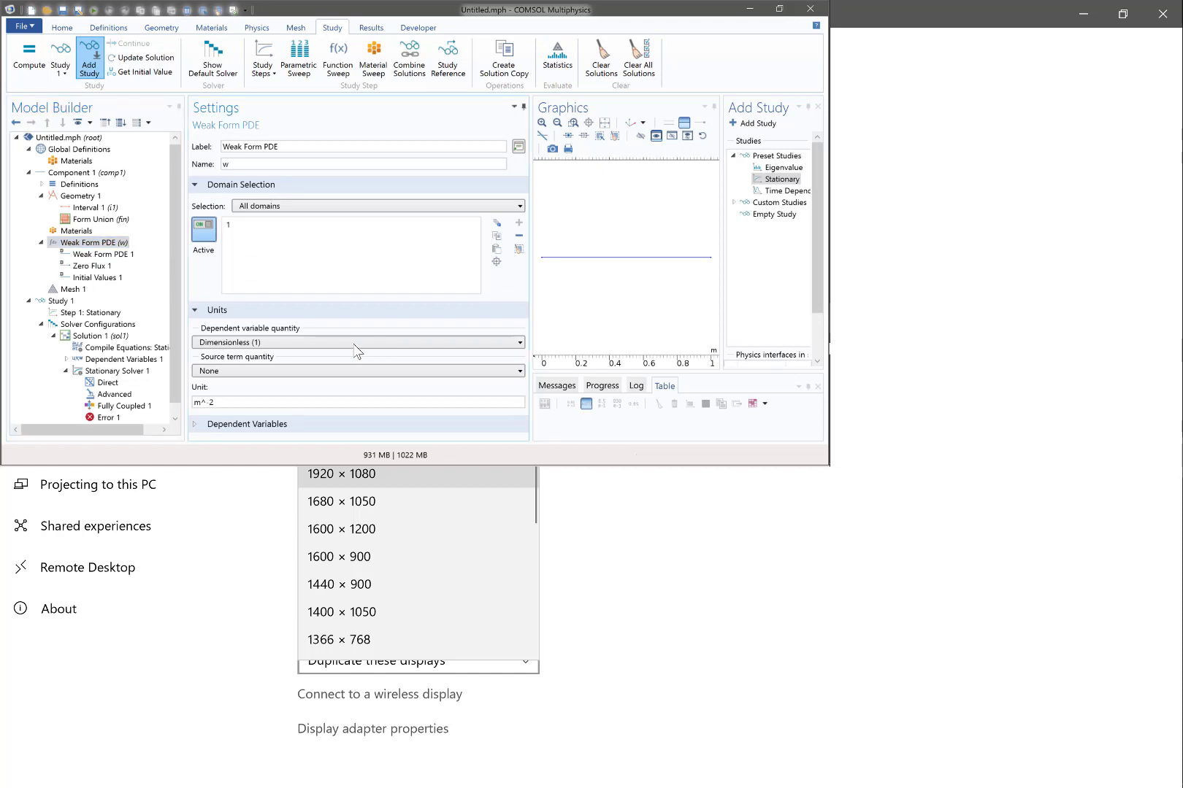
{"action": "left_click", "coordinate": [85, 254]}
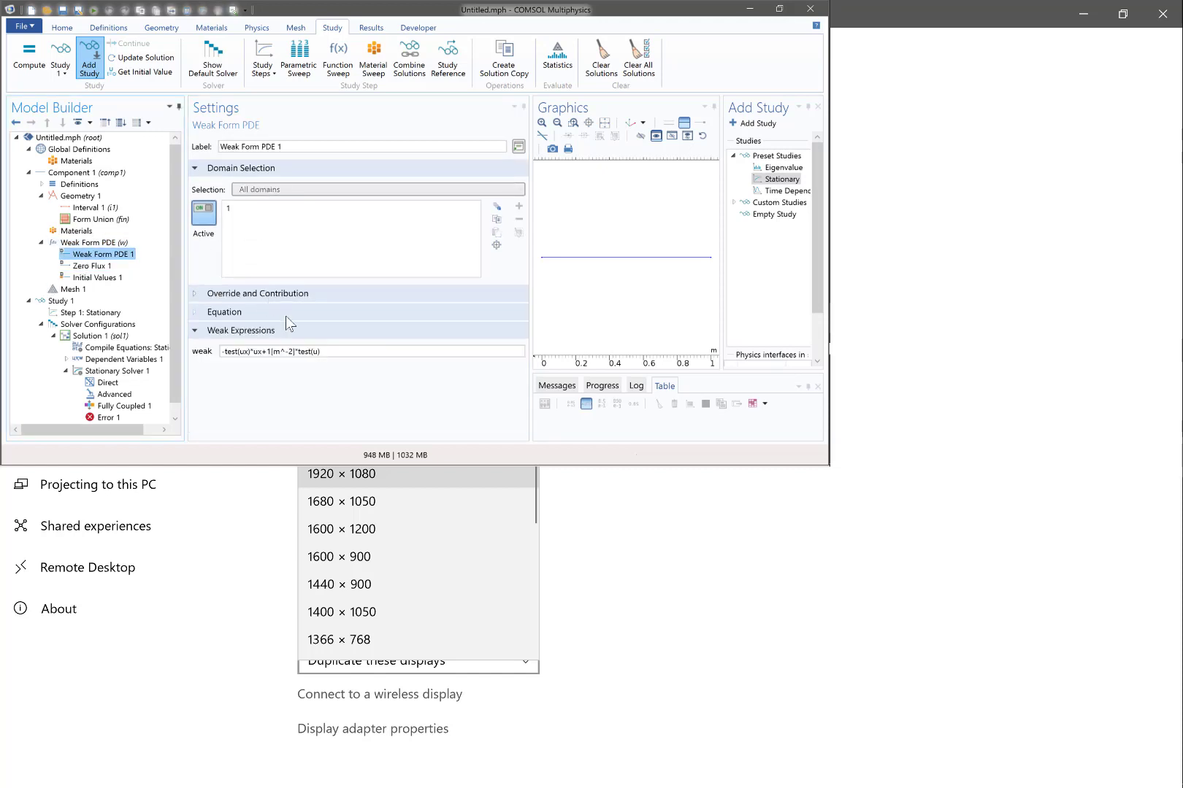
{"action": "left_click", "coordinate": [365, 351]}
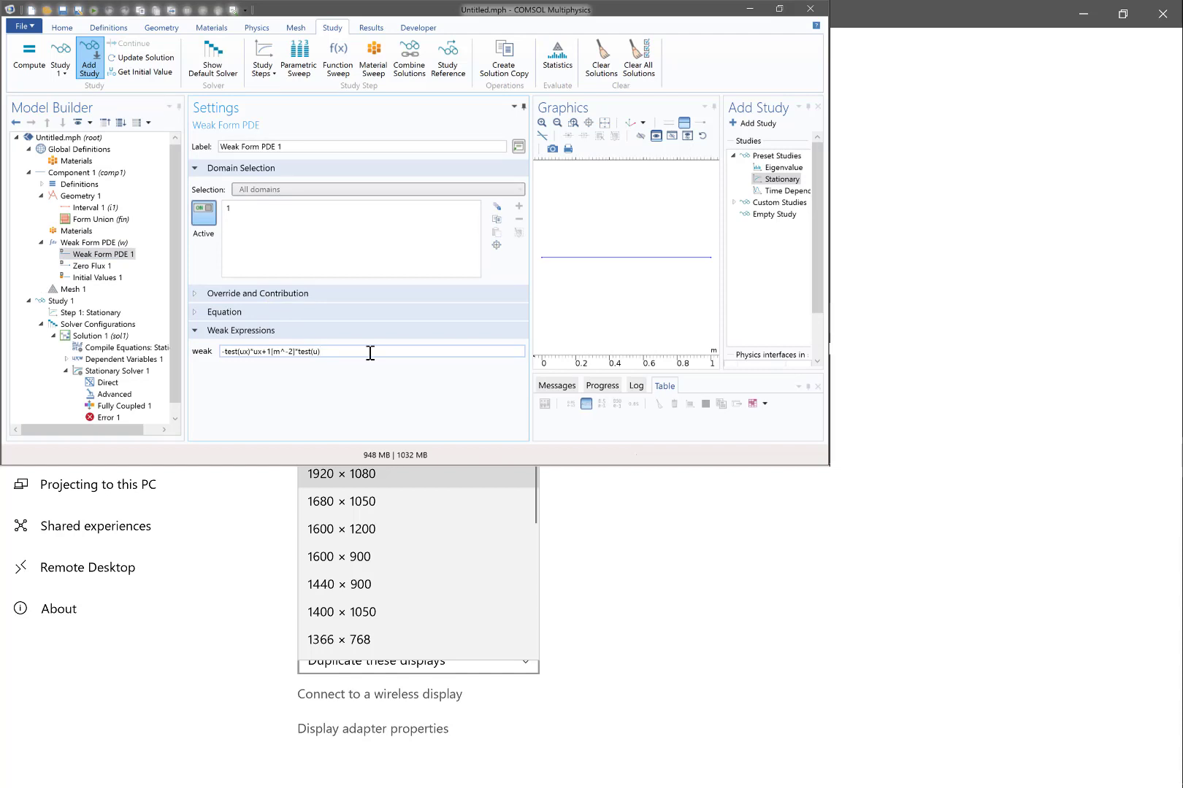
Step: Add a Dirichlet Boundary Condition to the Weak Form PDE interface
{"action": "right_click", "coordinate": [77, 243]}
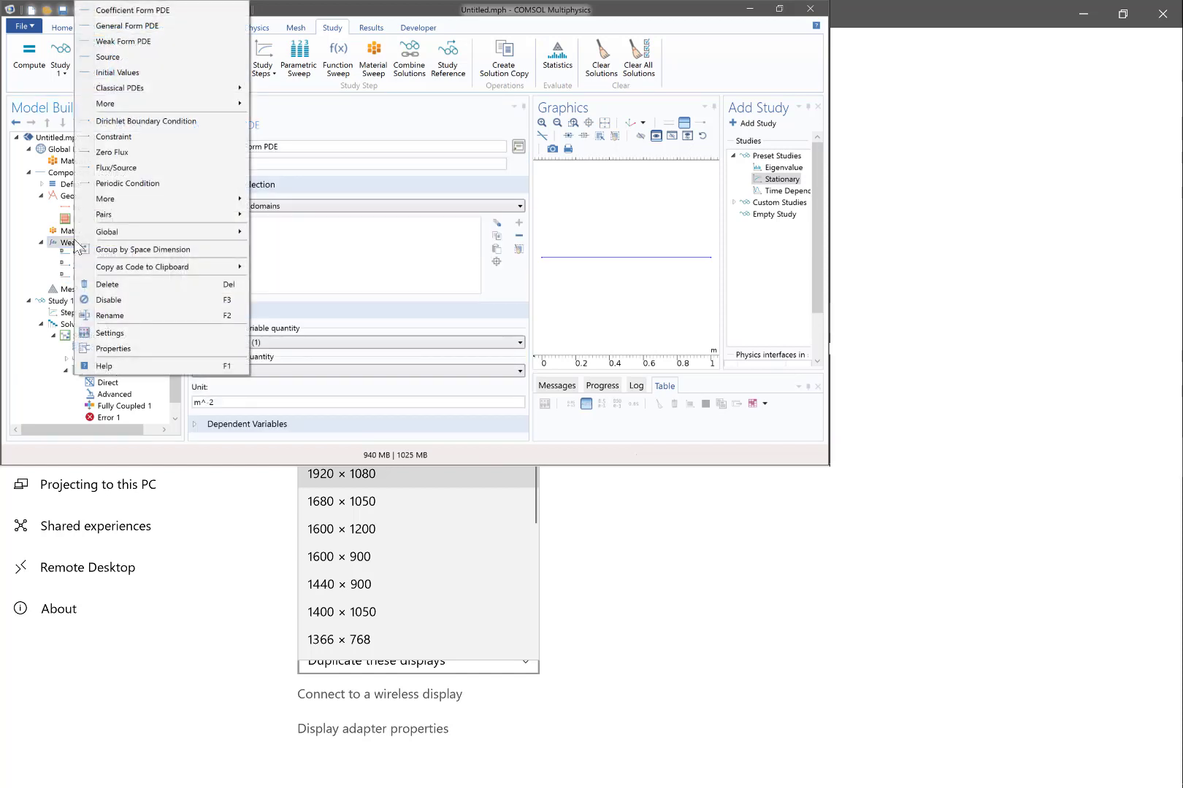
{"action": "left_click", "coordinate": [108, 333]}
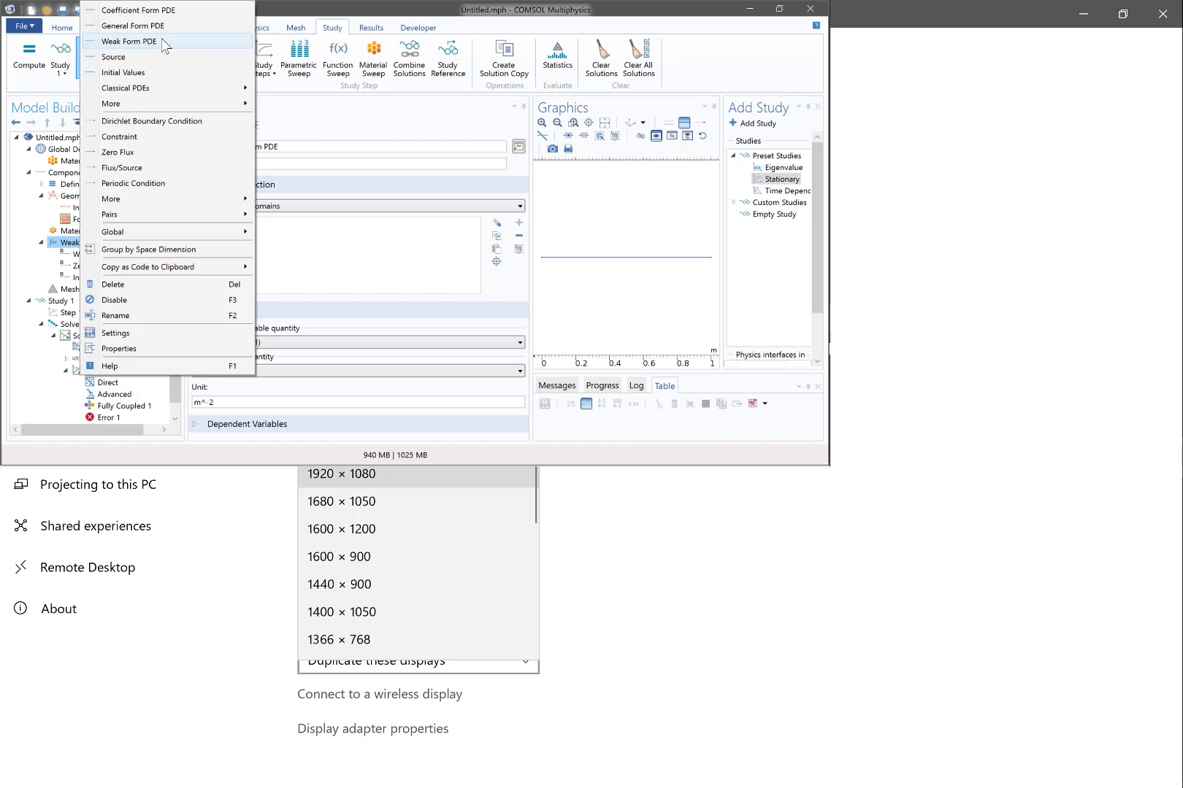
{"action": "left_click", "coordinate": [162, 121]}
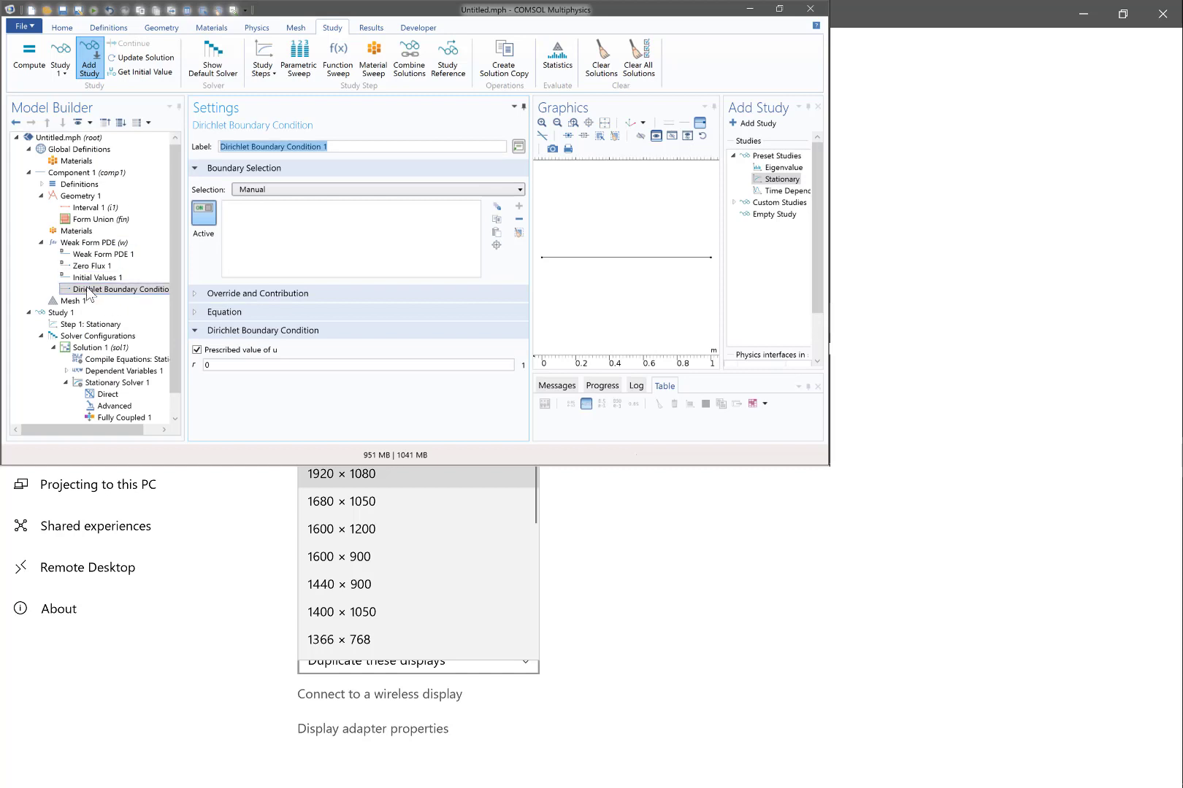
Step: Assign the Dirichlet condition to all boundaries, then switch to manual selection with boundaries 1 and 2 kept
{"action": "left_click", "coordinate": [272, 190]}
{"action": "left_click", "coordinate": [265, 214]}
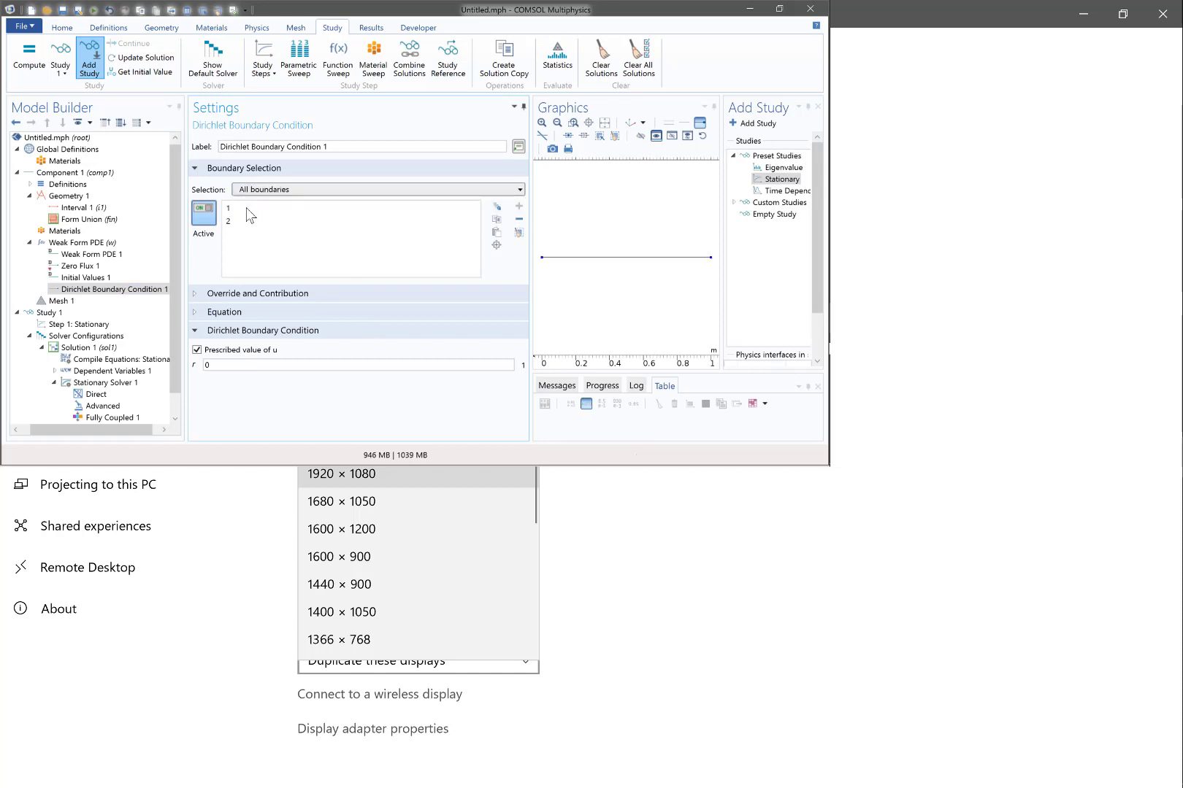
{"action": "left_click", "coordinate": [255, 190]}
{"action": "left_click", "coordinate": [254, 204]}
{"action": "left_click", "coordinate": [381, 365]}
{"action": "left_click", "coordinate": [66, 243]}
{"action": "right_click", "coordinate": [66, 243]}
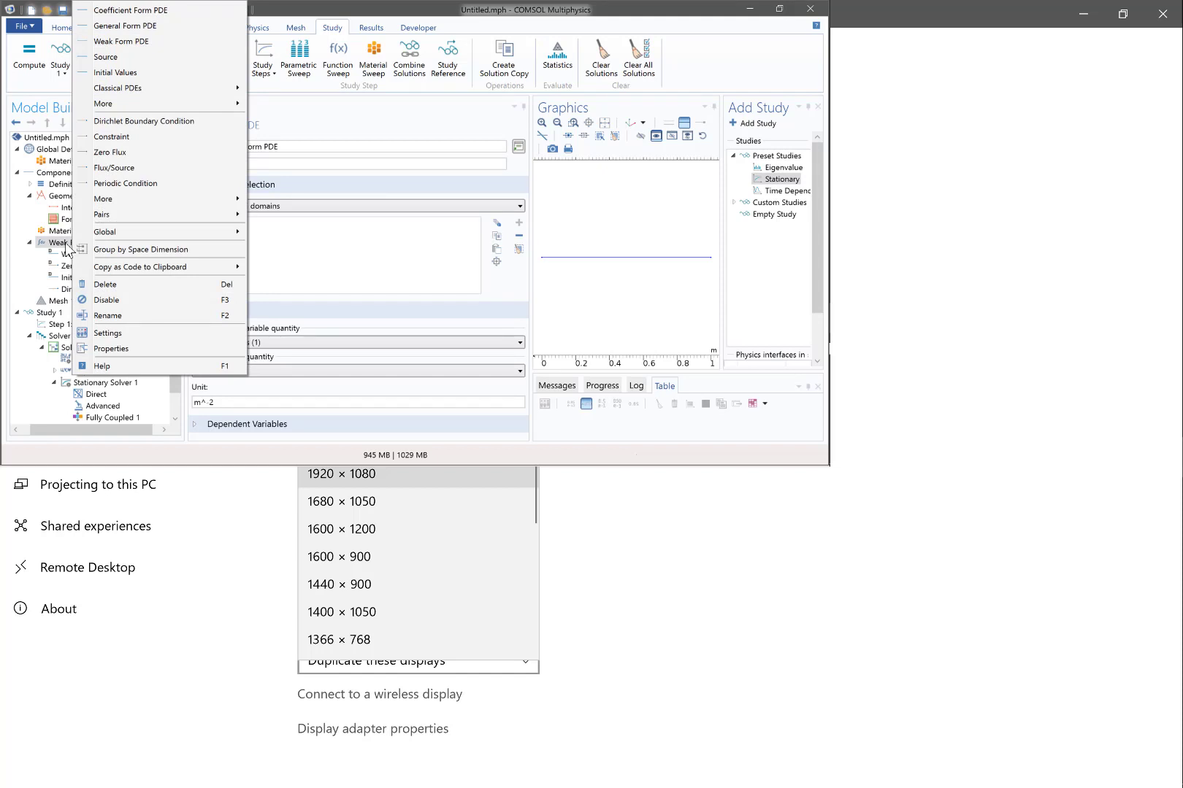
{"action": "left_click", "coordinate": [29, 343]}
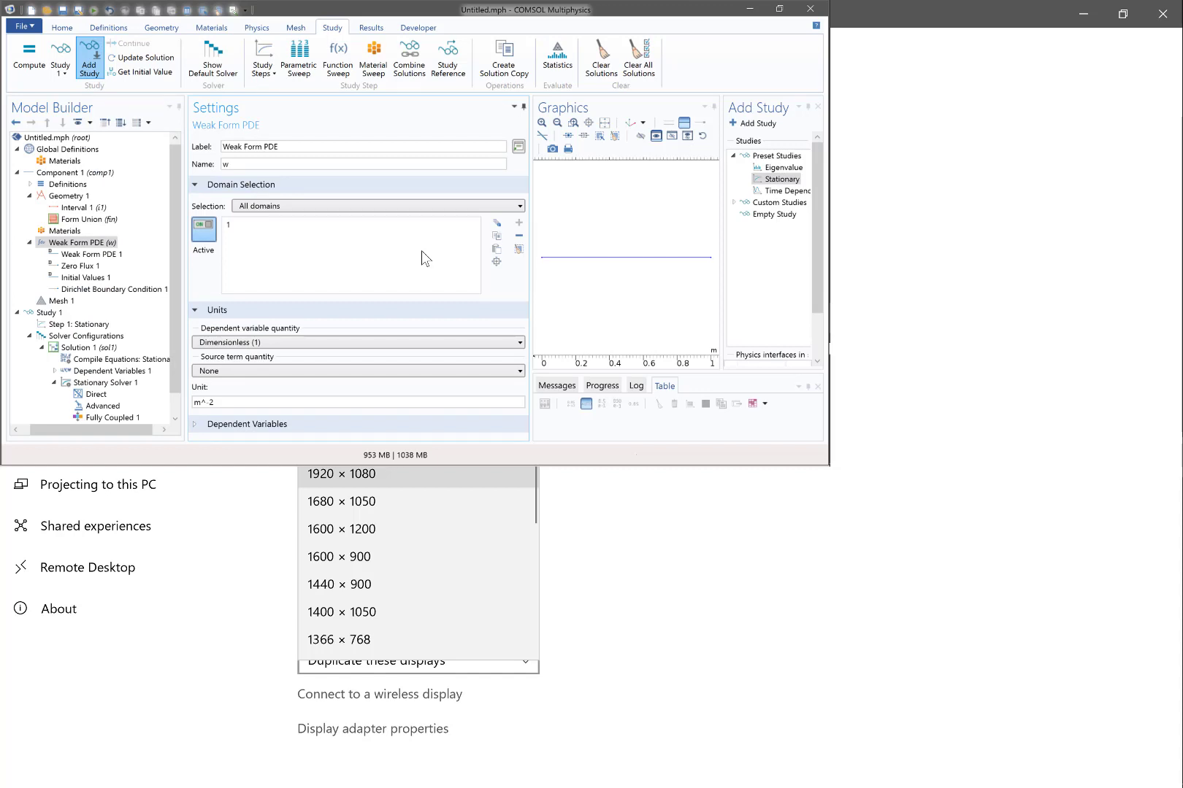
{"action": "left_click", "coordinate": [381, 227]}
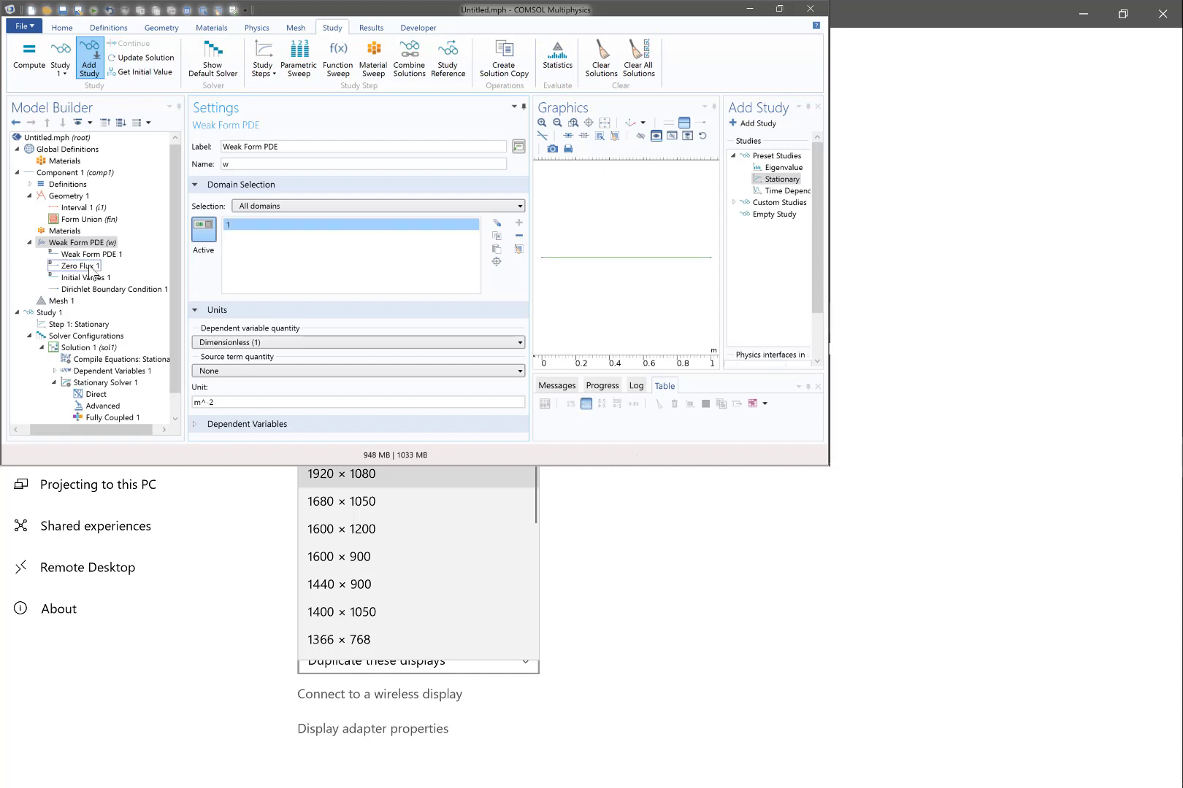
Step: Check the Dirichlet condition's settings and compute the stationary study again
{"action": "left_click", "coordinate": [96, 289]}
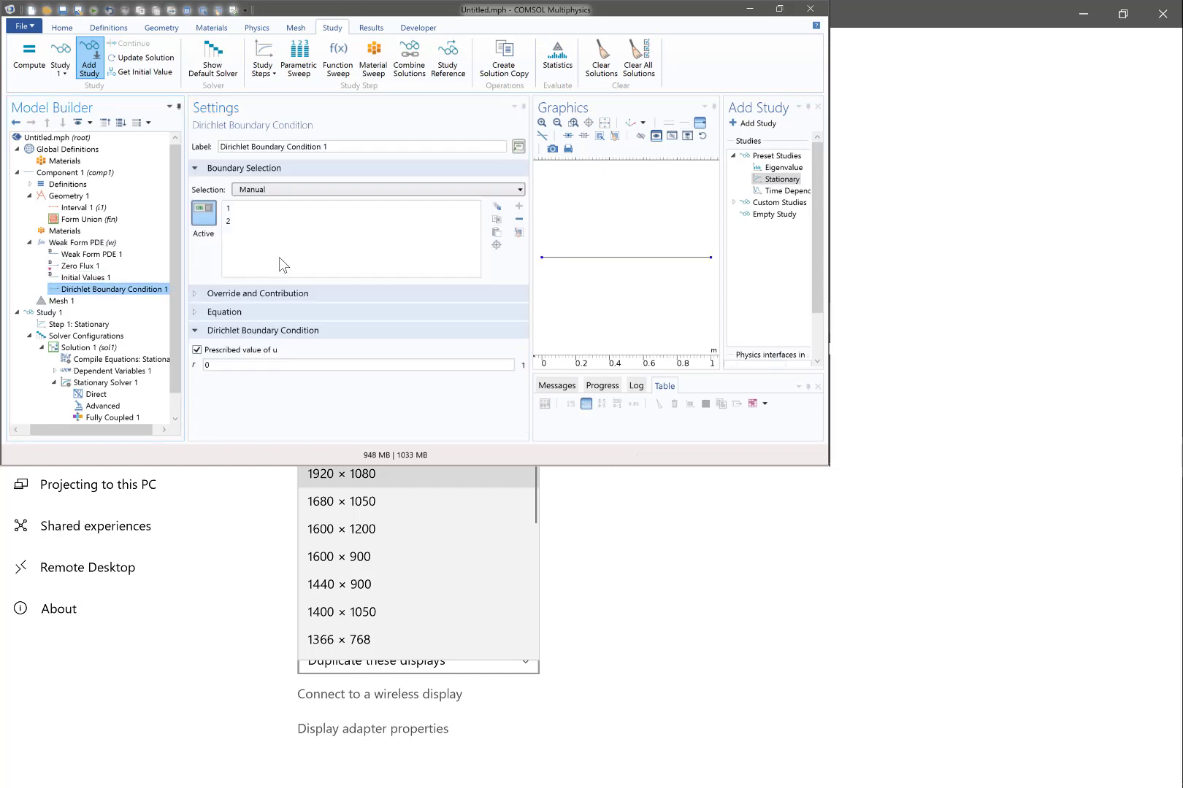
{"action": "left_click", "coordinate": [29, 55]}
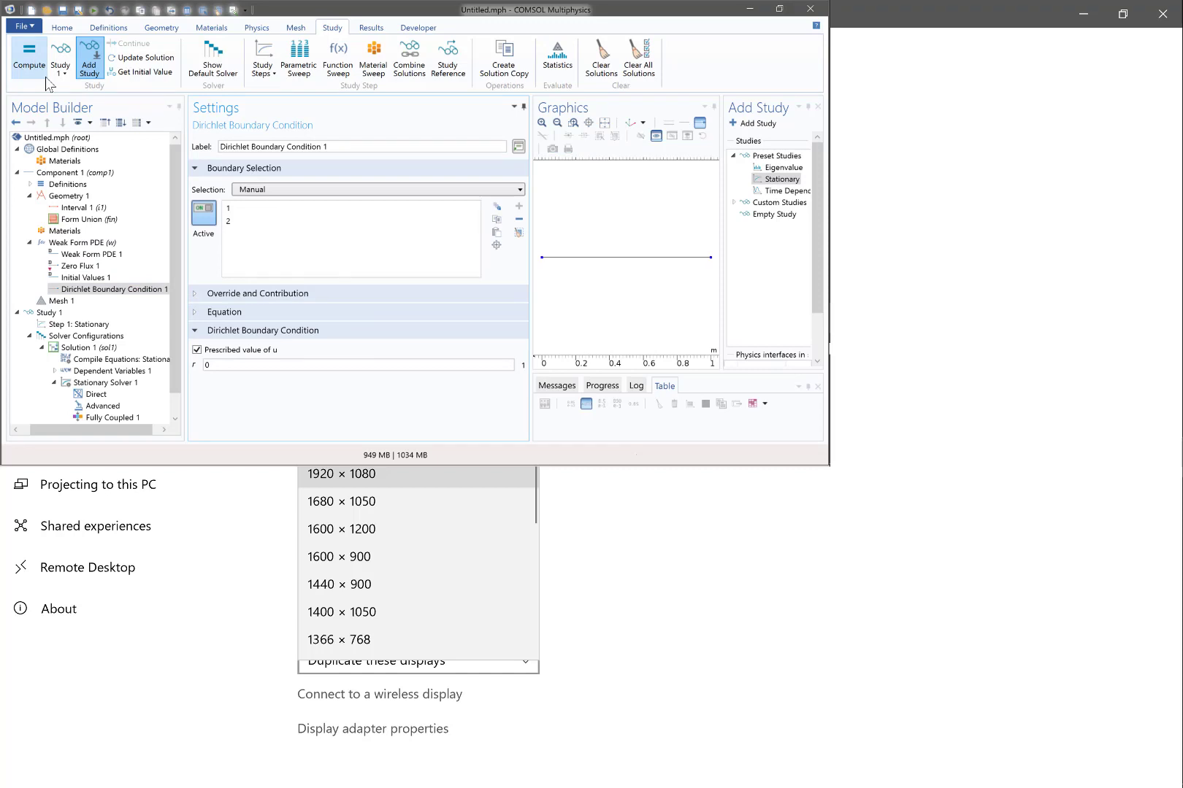